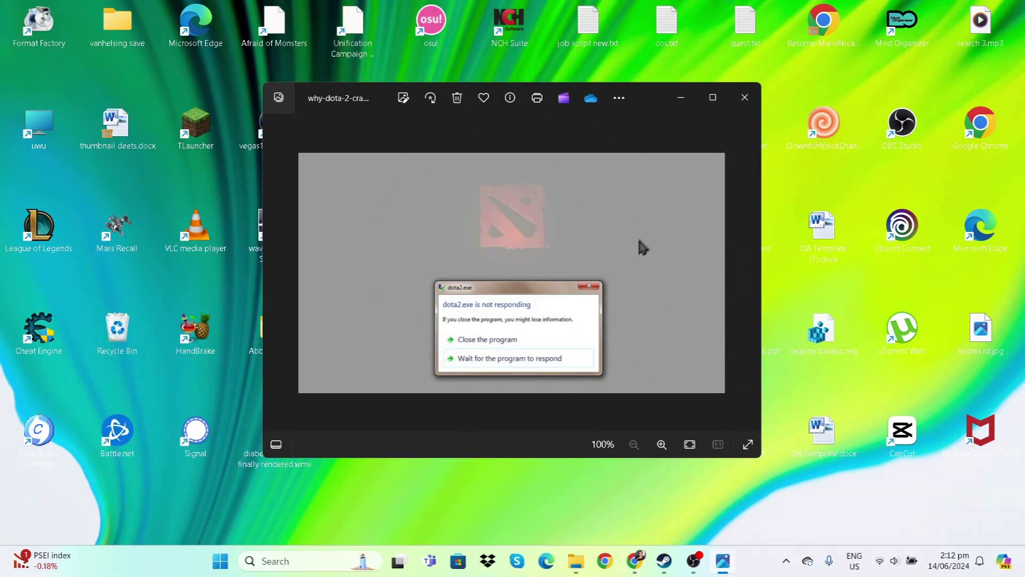
- Start a Windows search for 'devi' to find Device Manager
{"action": "key", "text": "super"}
{"action": "type", "text": "d"}
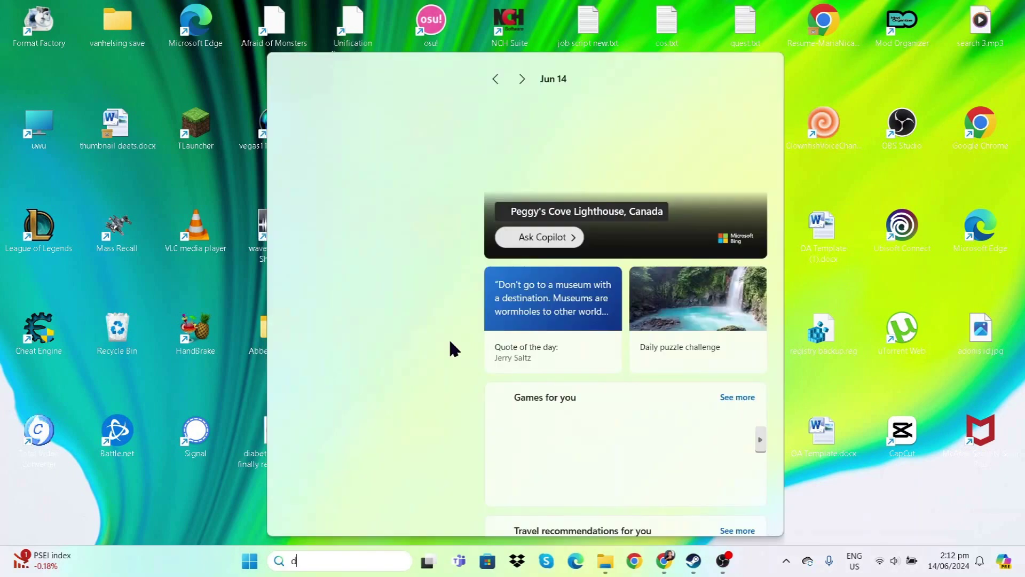
{"action": "type", "text": "evi"}
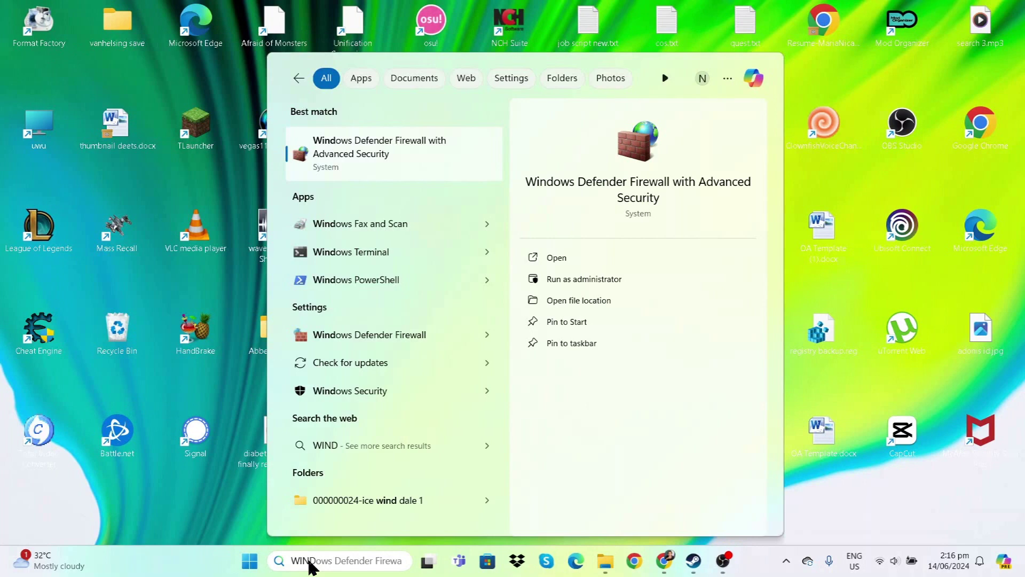
- Open Windows Defender Firewall's allowed apps list and delete the Dota 2 entry
{"action": "type", "text": "ows defender firewall"}
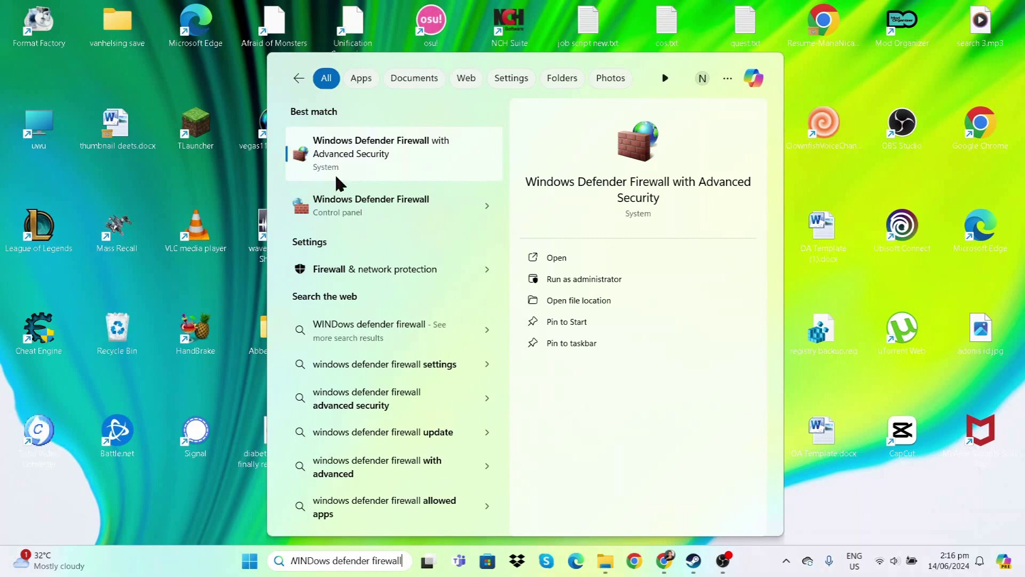
{"action": "left_click", "coordinate": [378, 202]}
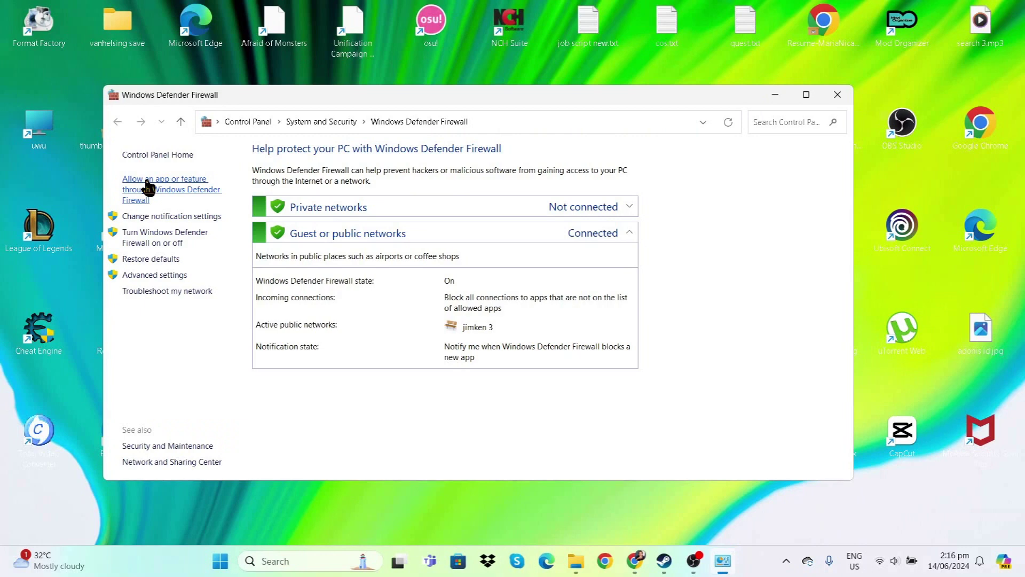
{"action": "left_click", "coordinate": [148, 187]}
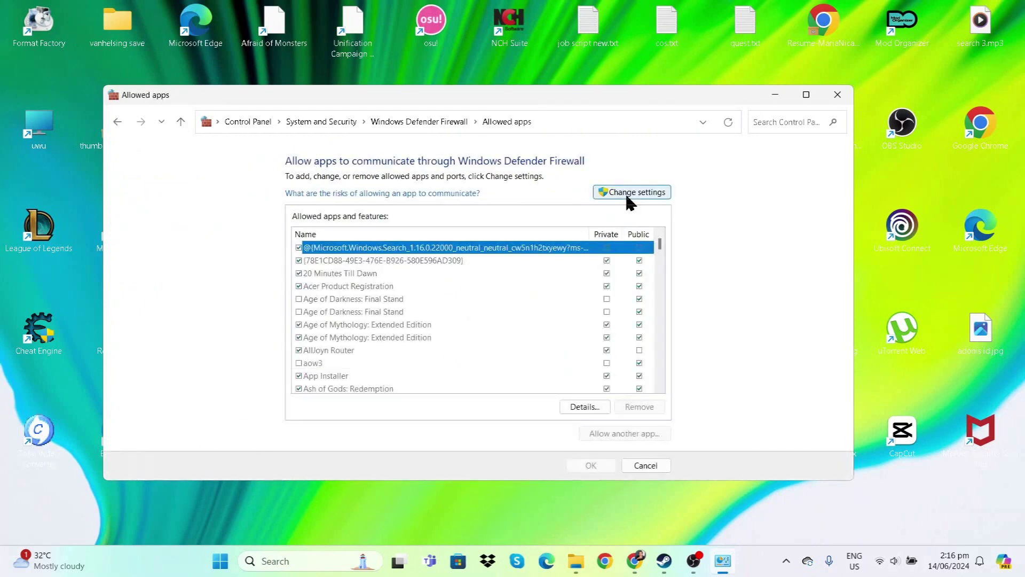
{"action": "left_click", "coordinate": [628, 202]}
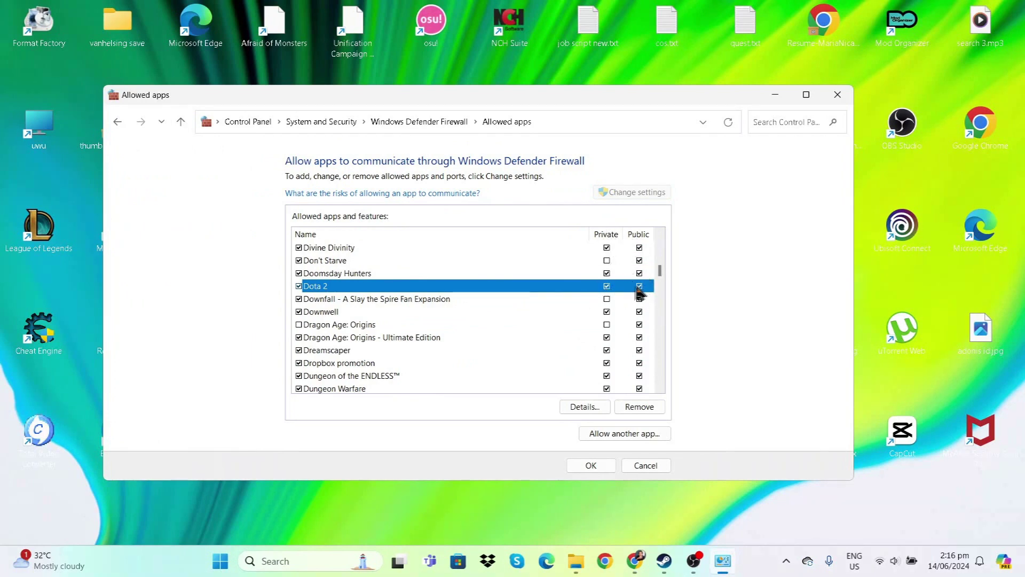
{"action": "left_click", "coordinate": [644, 408]}
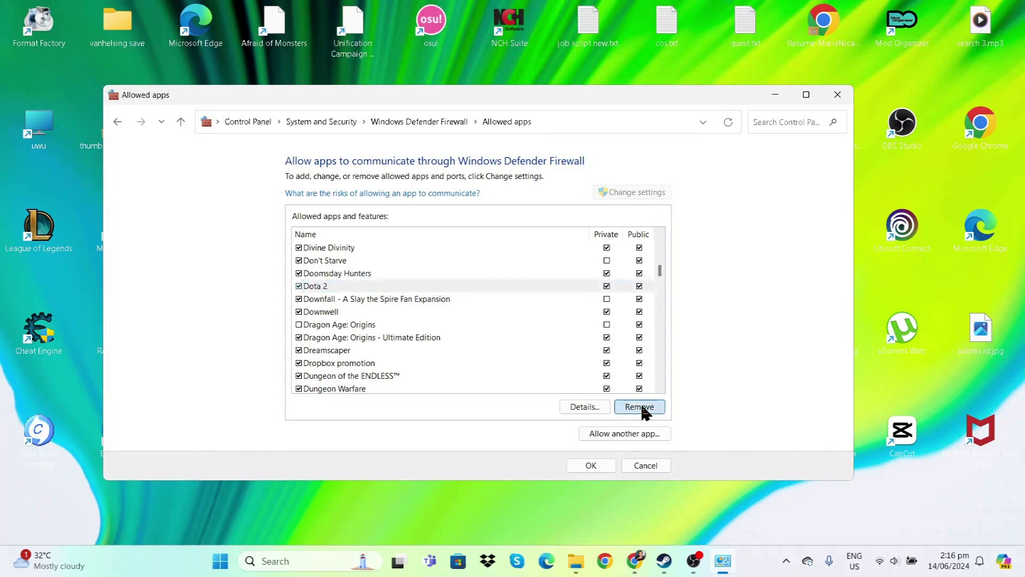
{"action": "left_click", "coordinate": [584, 345]}
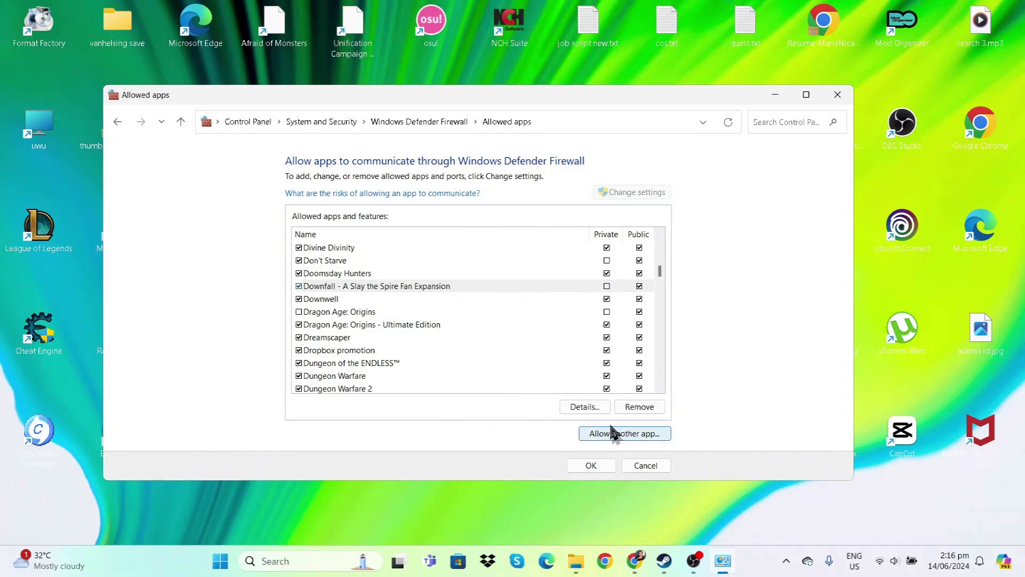
- Browse to D:\SteamLibrary\steamapps\common\dota 2 beta\game\bin\win64 for a new allowed app
{"action": "left_click", "coordinate": [640, 438]}
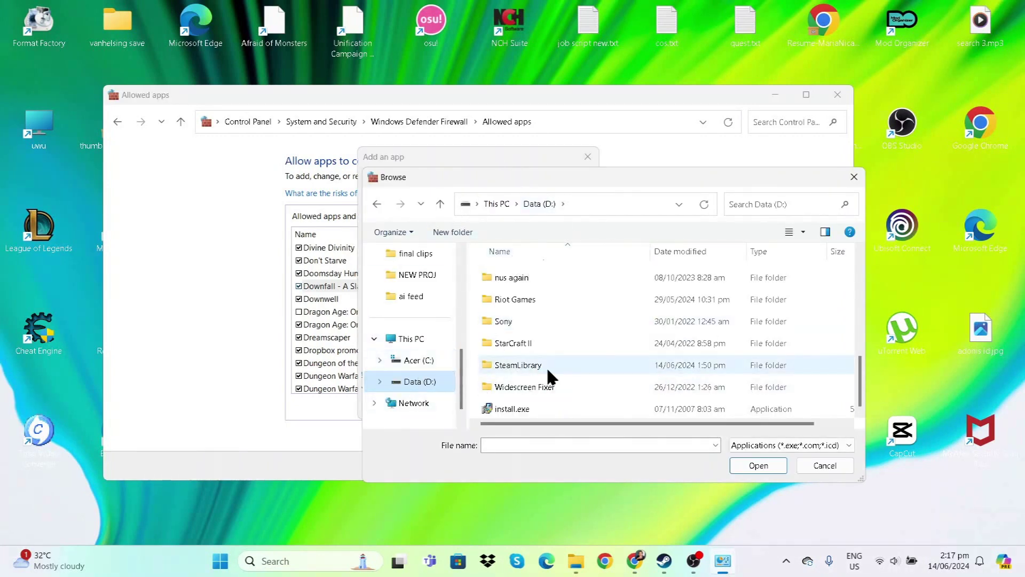
{"action": "double_click", "coordinate": [517, 365]}
{"action": "double_click", "coordinate": [492, 273]}
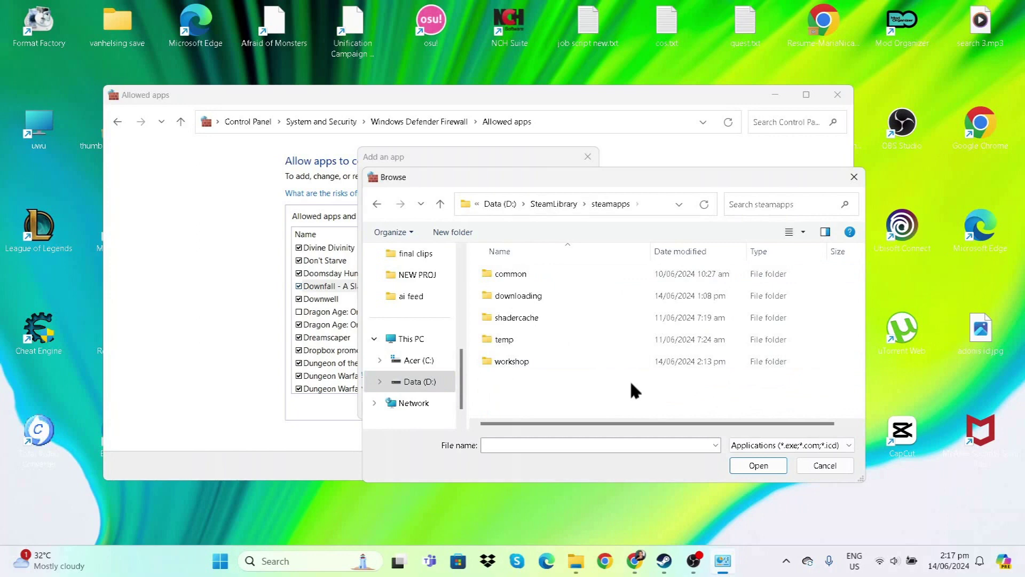
{"action": "double_click", "coordinate": [530, 273]}
{"action": "scroll", "coordinate": [572, 374], "scroll_direction": "down", "scroll_amount": 5}
{"action": "double_click", "coordinate": [569, 364]}
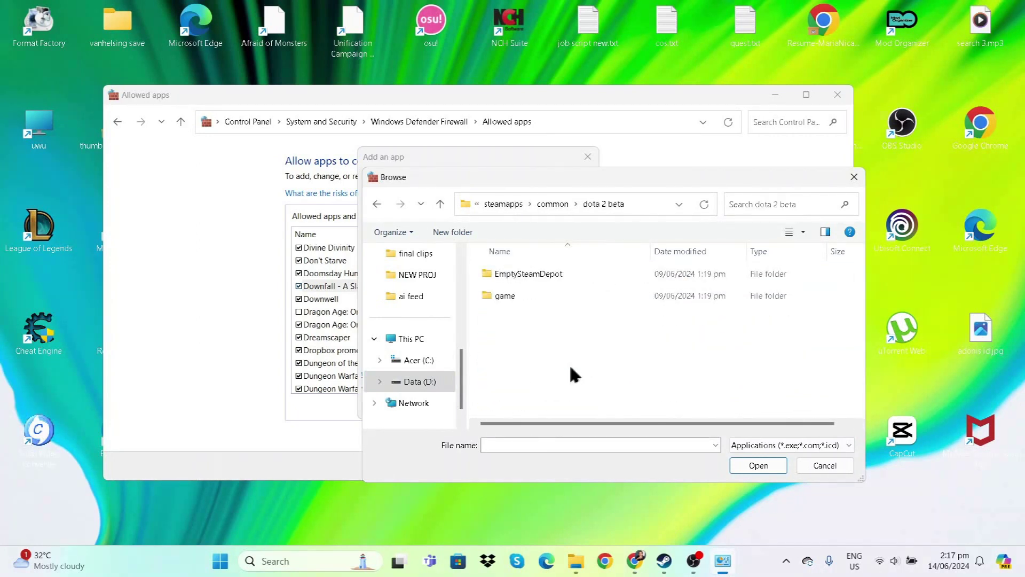
{"action": "double_click", "coordinate": [514, 273]}
{"action": "double_click", "coordinate": [504, 273]}
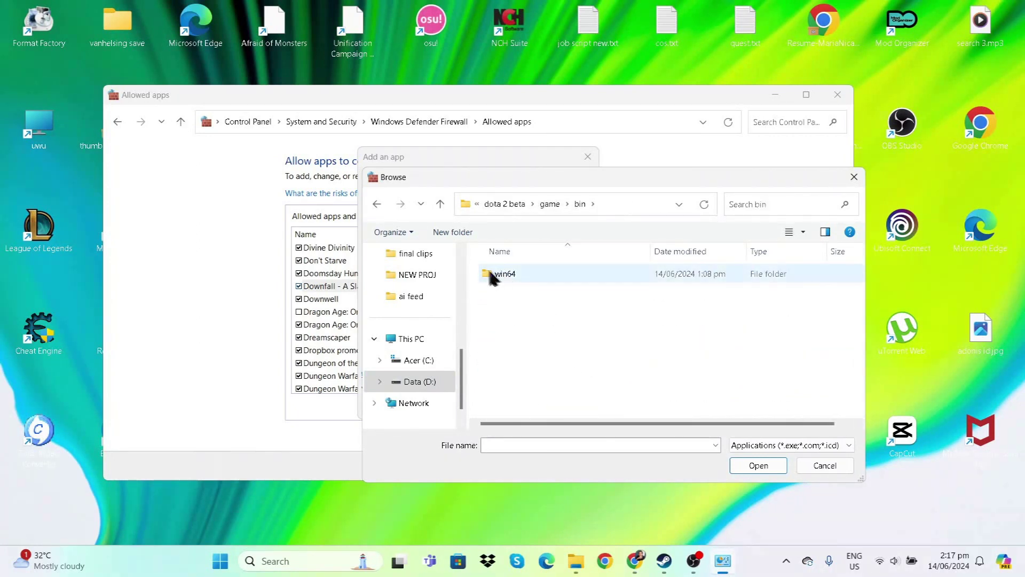
{"action": "double_click", "coordinate": [506, 274]}
- Add dota2.exe to the allowed apps, enabled on Private and Public networks
{"action": "left_click", "coordinate": [505, 317]}
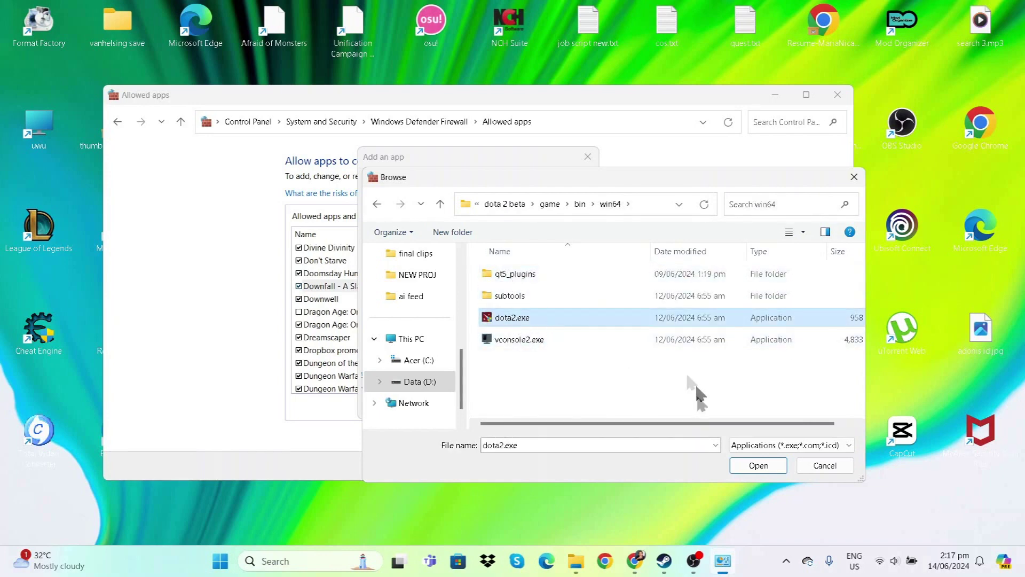
{"action": "left_click", "coordinate": [748, 466]}
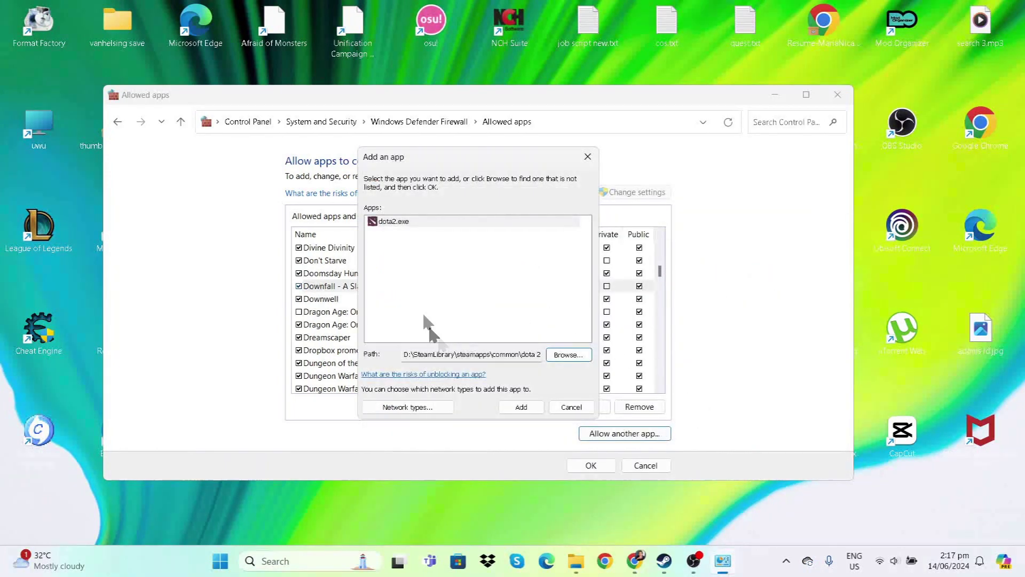
{"action": "left_click", "coordinate": [523, 407]}
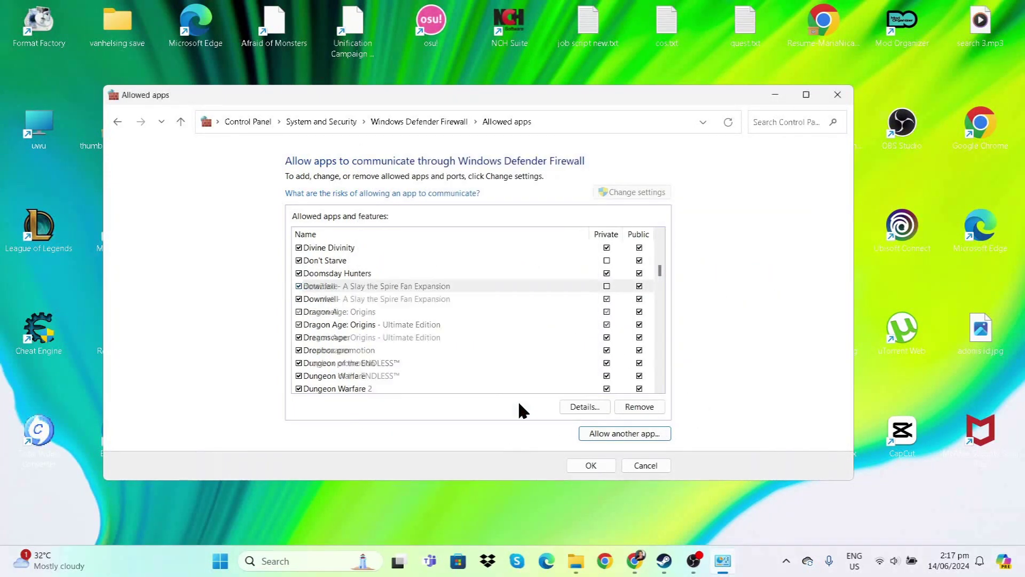
{"action": "left_click", "coordinate": [607, 286]}
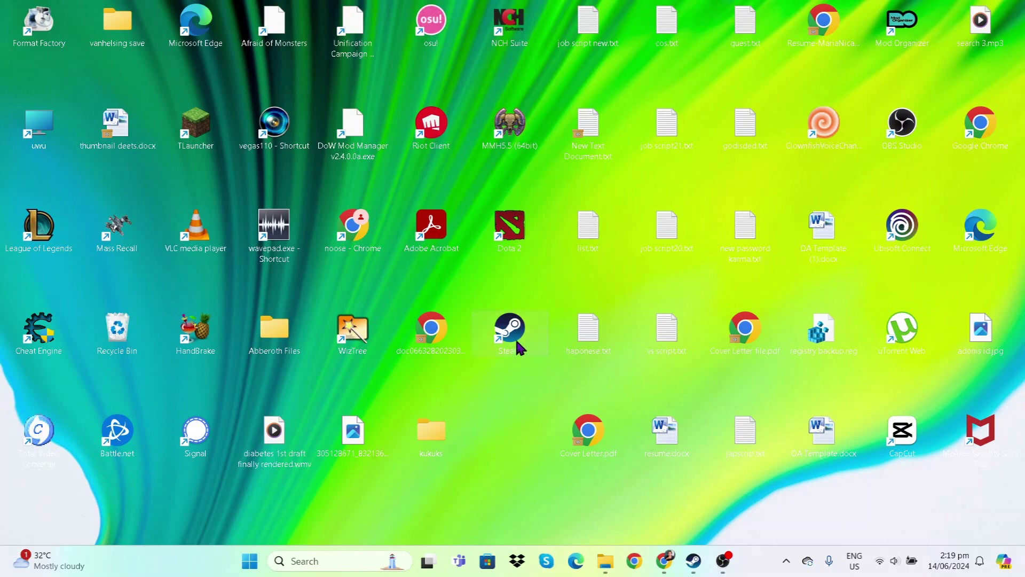
- Open the Steam desktop shortcut's Properties on the Compatibility tab
{"action": "right_click", "coordinate": [511, 357]}
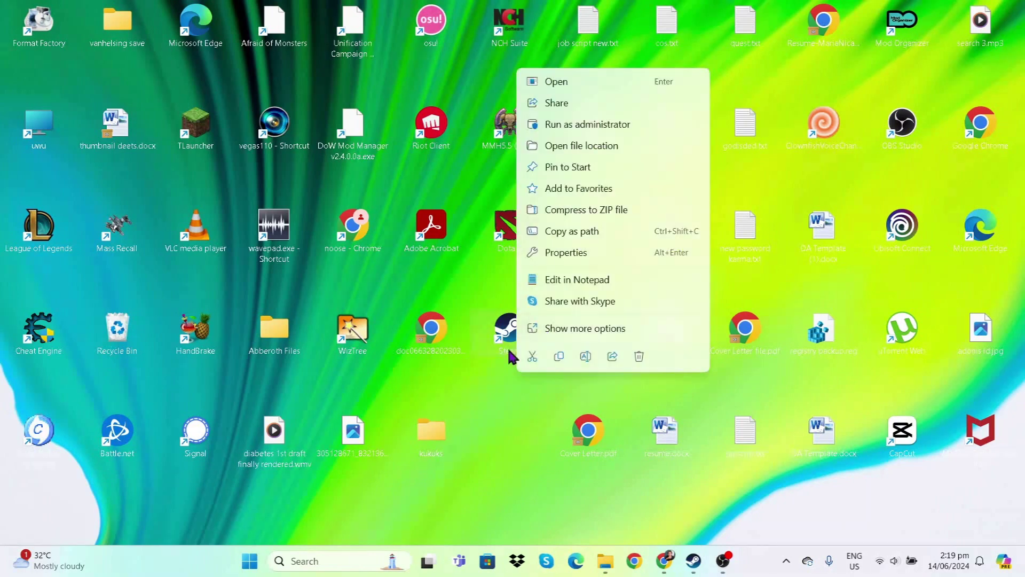
{"action": "left_click", "coordinate": [613, 333]}
{"action": "left_click", "coordinate": [563, 331]}
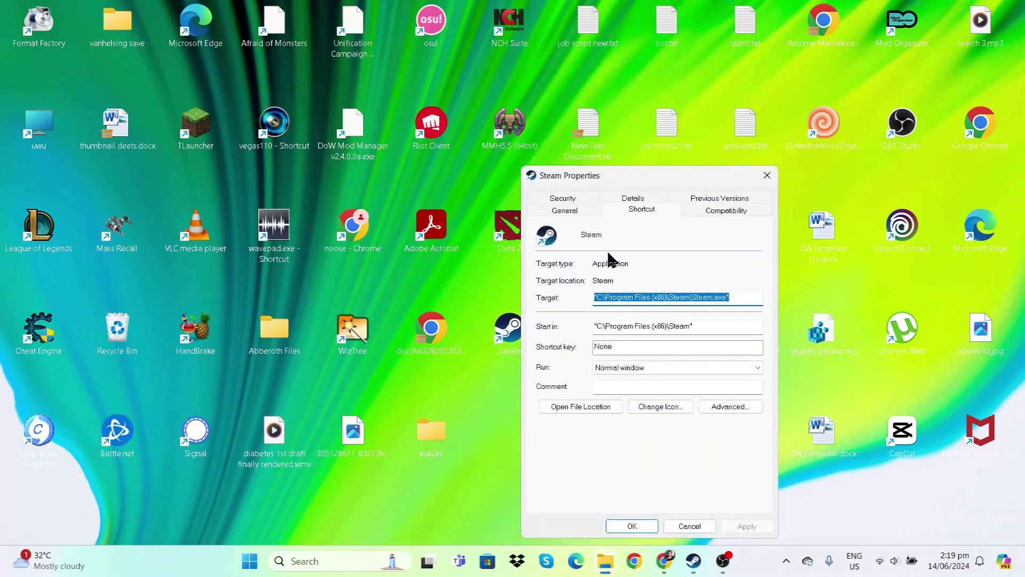
{"action": "left_click", "coordinate": [722, 212]}
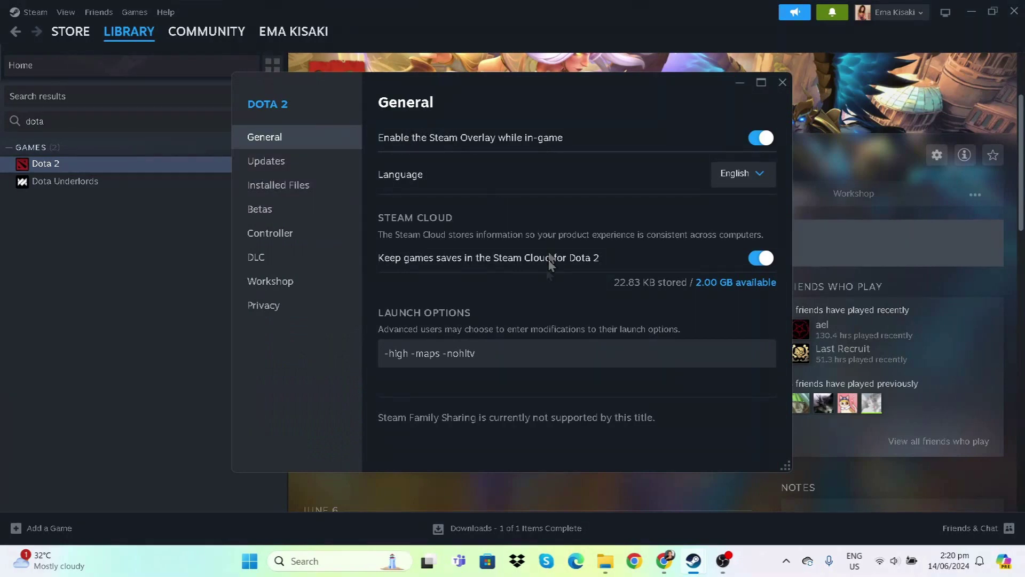
- Clear Dota 2's launch options and enter -autoconfig instead
{"action": "left_click", "coordinate": [573, 355]}
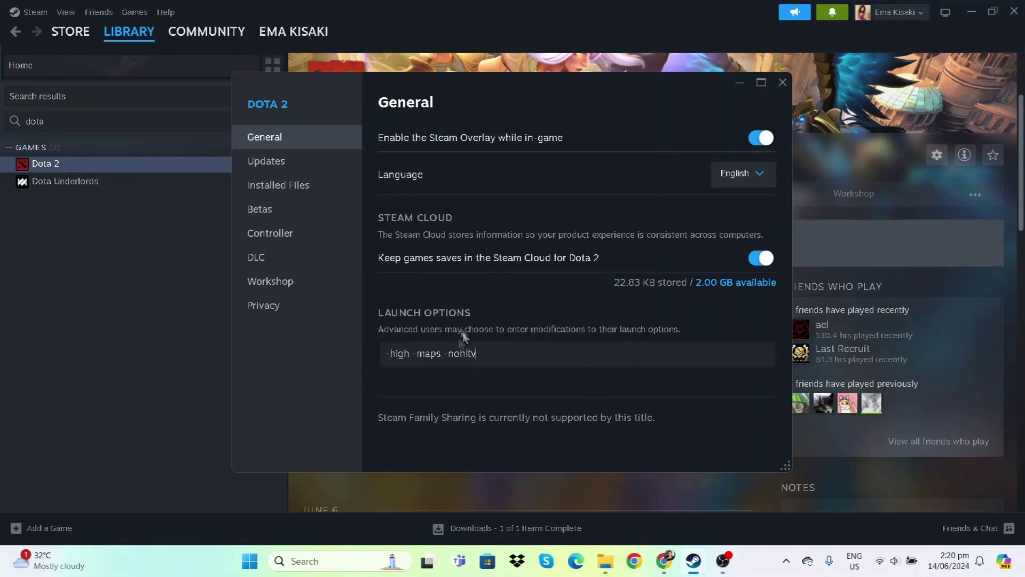
{"action": "key", "text": "BackSpace"}
{"action": "key", "text": "BackSpace"}
{"action": "key", "text": "BackSpace"}
{"action": "type", "text": "safe"}
{"action": "key", "text": "BackSpace"}
{"action": "key", "text": "BackSpace"}
{"action": "key", "text": "BackSpace"}
{"action": "type", "text": "-autoco"}
{"action": "type", "text": "nf"}
{"action": "type", "text": "ig"}
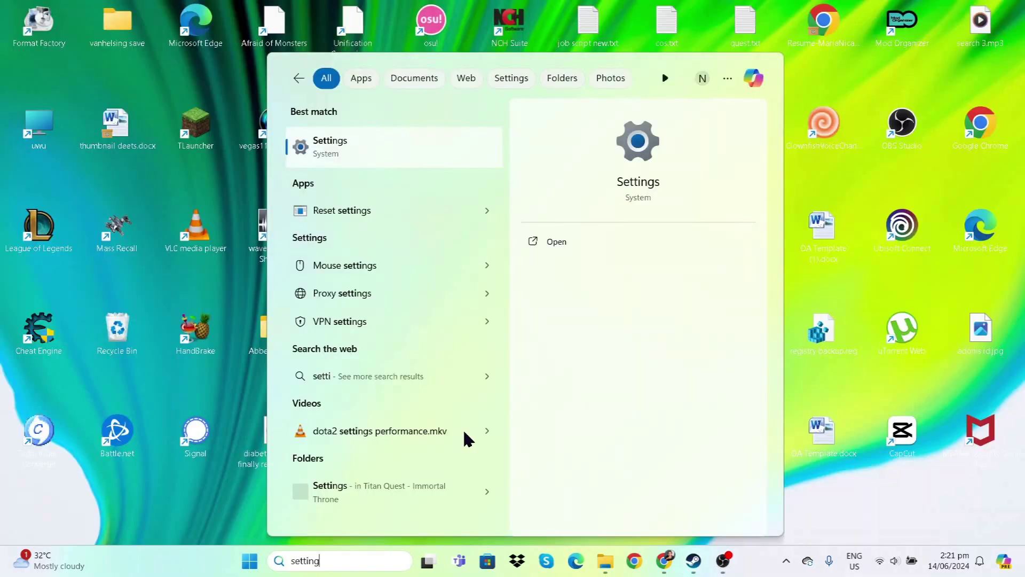
- Go to Settings > Windows Update and resume the paused updates
{"action": "left_click", "coordinate": [353, 156]}
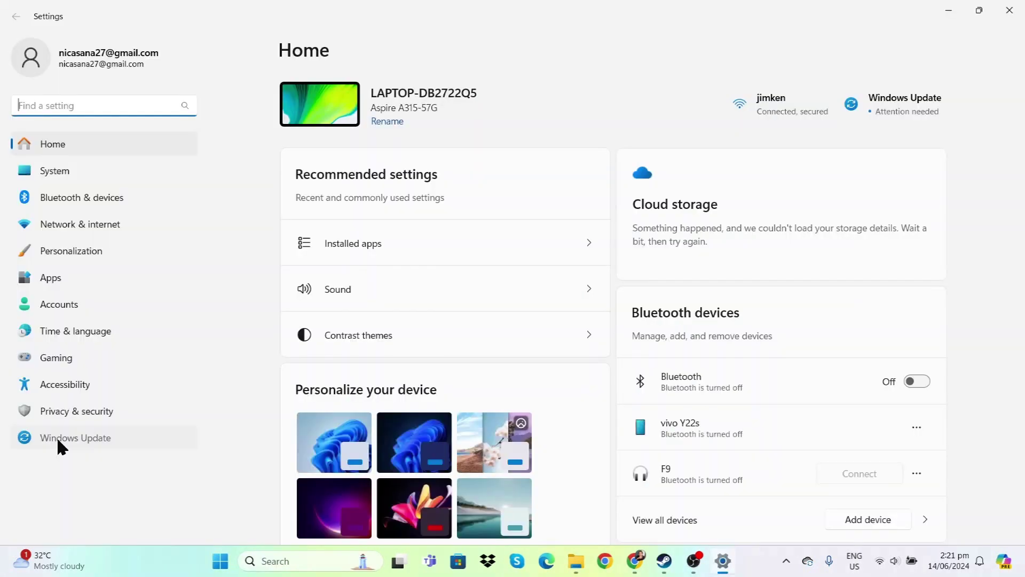
{"action": "left_click", "coordinate": [58, 446]}
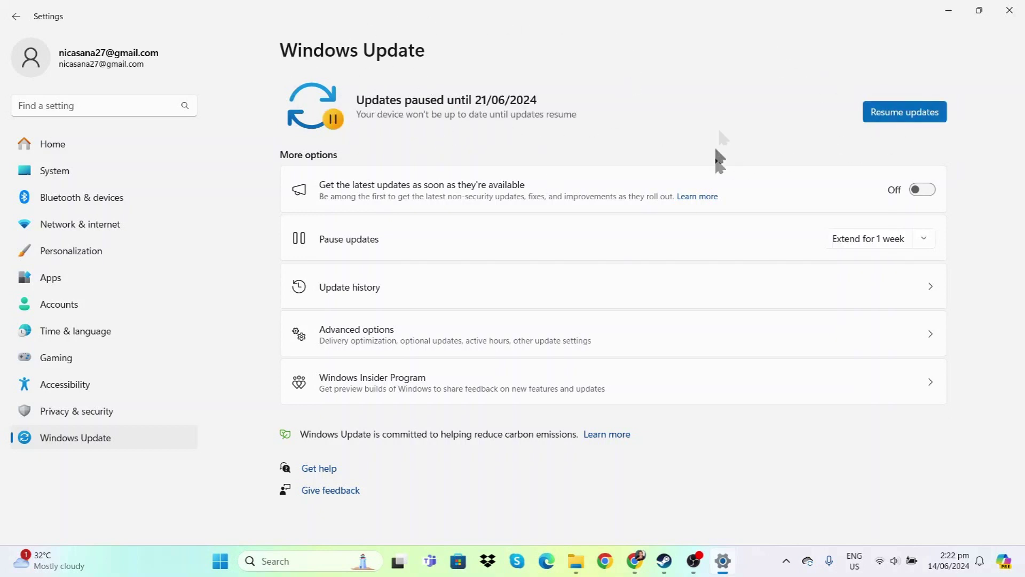
{"action": "left_click", "coordinate": [912, 117]}
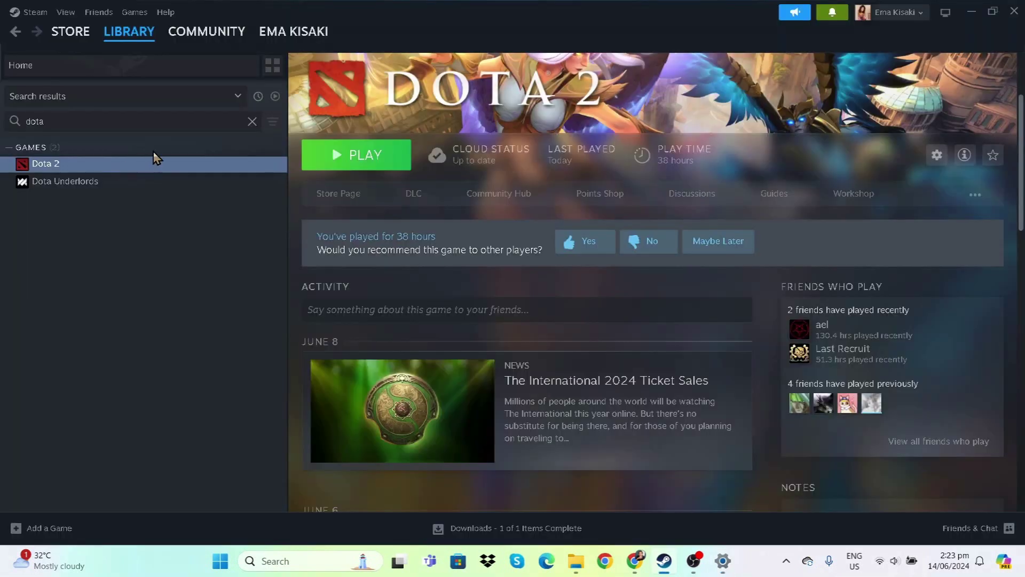
- Bring up Dota 2's Manage submenu from the Steam Library list
{"action": "right_click", "coordinate": [126, 163]}
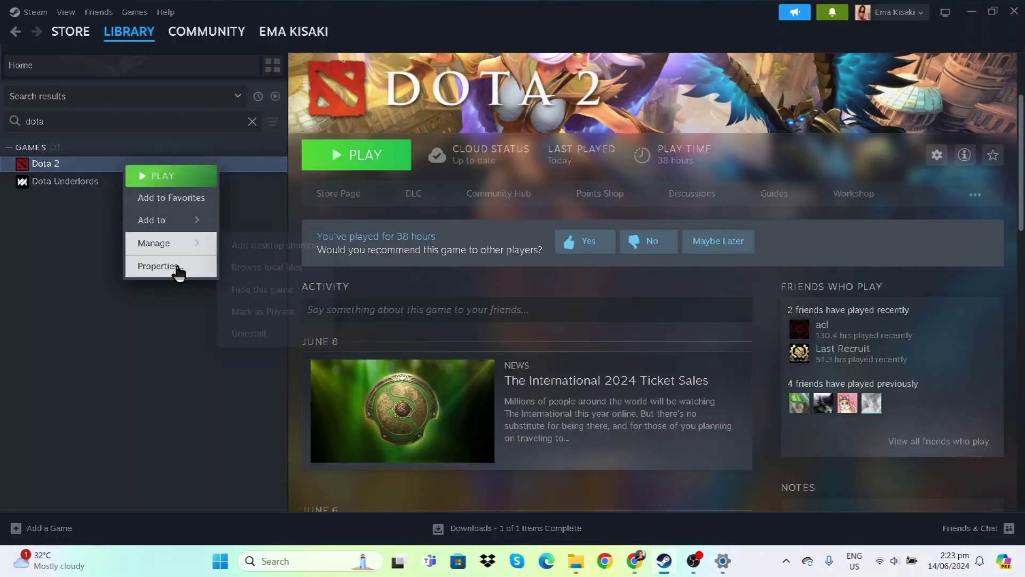
{"action": "mouse_move", "coordinate": [196, 254]}
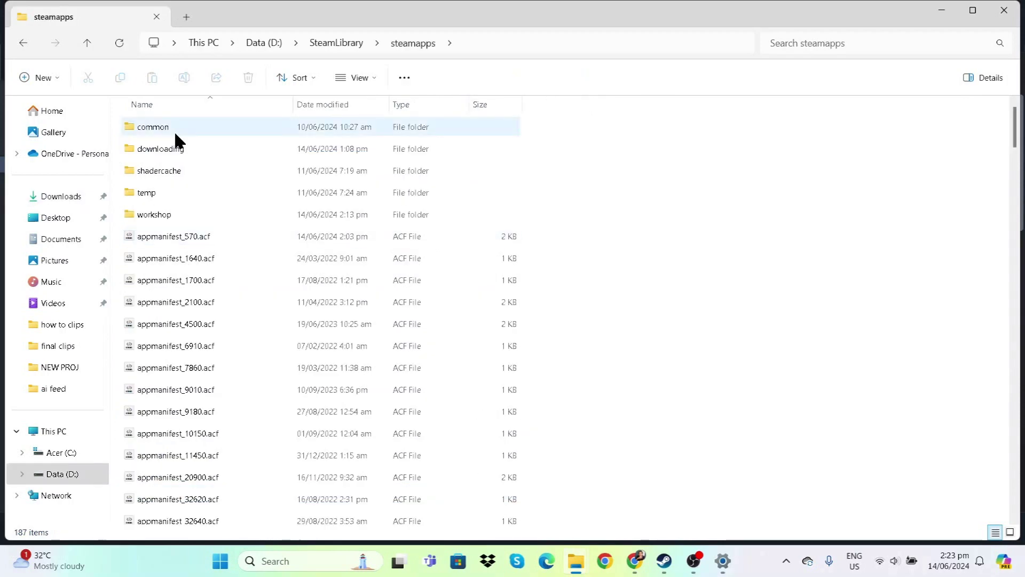
- Open the common folder in File Explorer, then bring up Dota 2's options in Steam again
{"action": "double_click", "coordinate": [174, 130]}
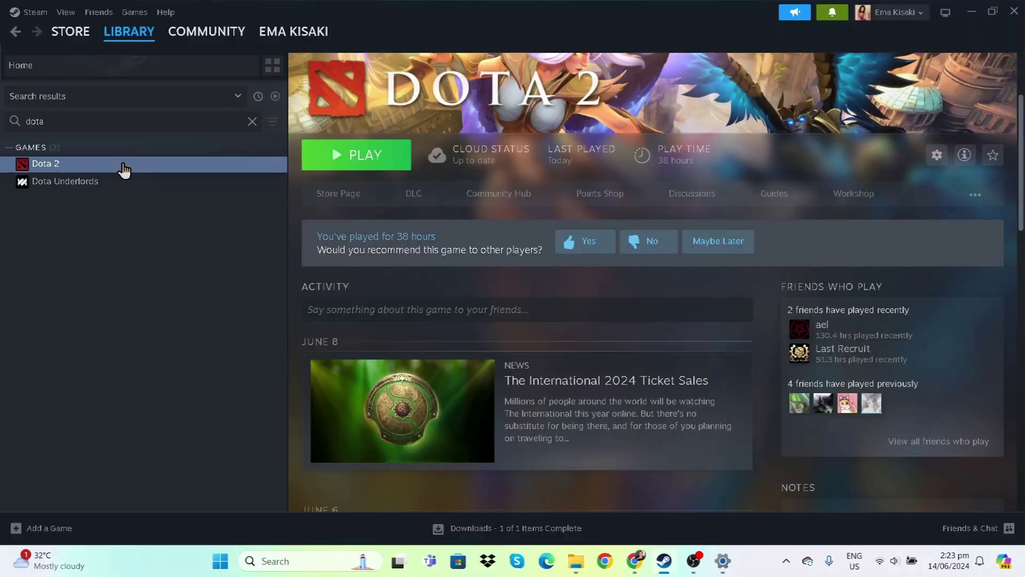
{"action": "right_click", "coordinate": [126, 165]}
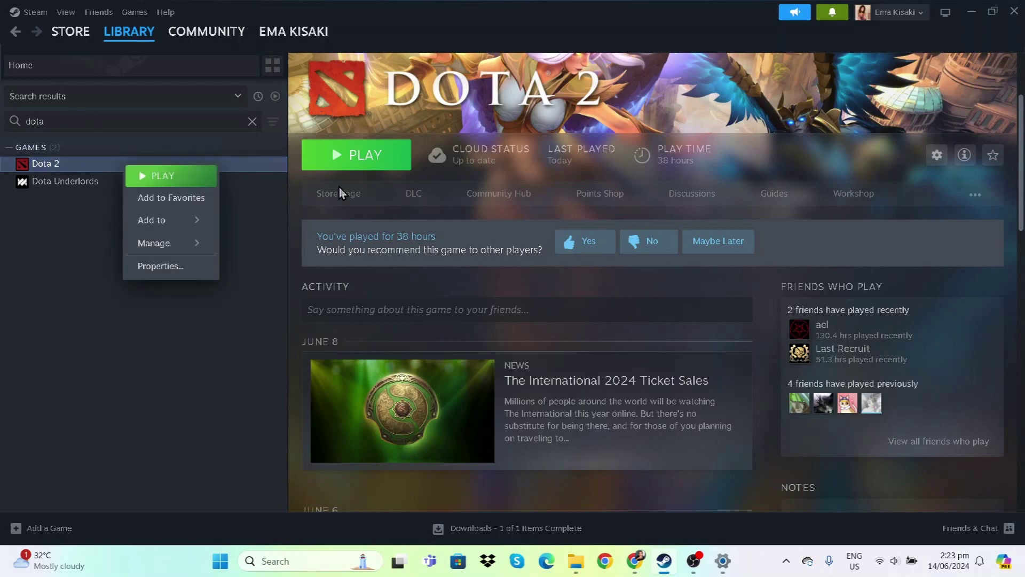